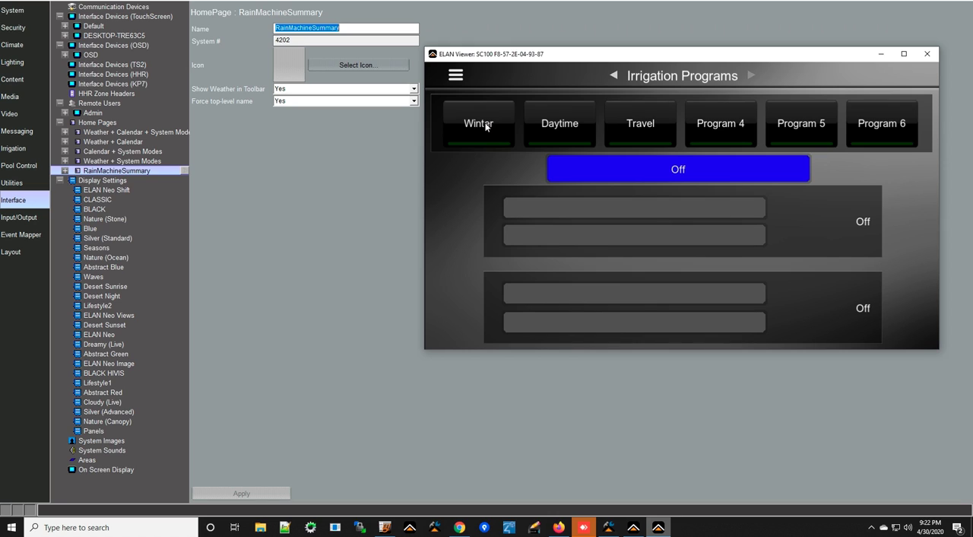
Add a new home page named RainMachinePrograms without copying from an existing page.
{"action": "right_click", "coordinate": [120, 173]}
{"action": "left_click", "coordinate": [195, 178]}
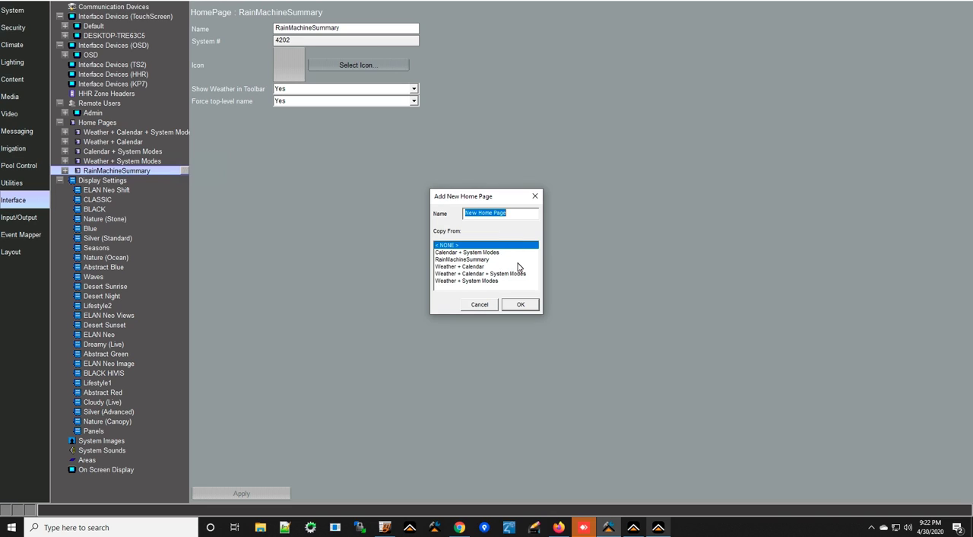
{"action": "type", "text": "RainMachinePrograms"}
{"action": "key", "text": "Return"}
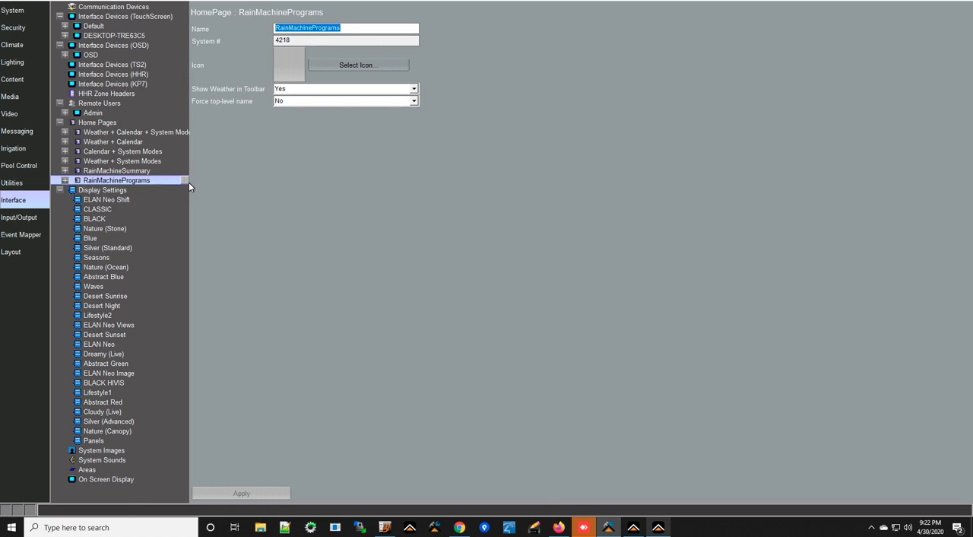
Import IrrigationPrograms.EHP from the RainMachine folder on the Desktop into the RainMachinePrograms home page.
{"action": "right_click", "coordinate": [148, 181]}
{"action": "left_click", "coordinate": [228, 213]}
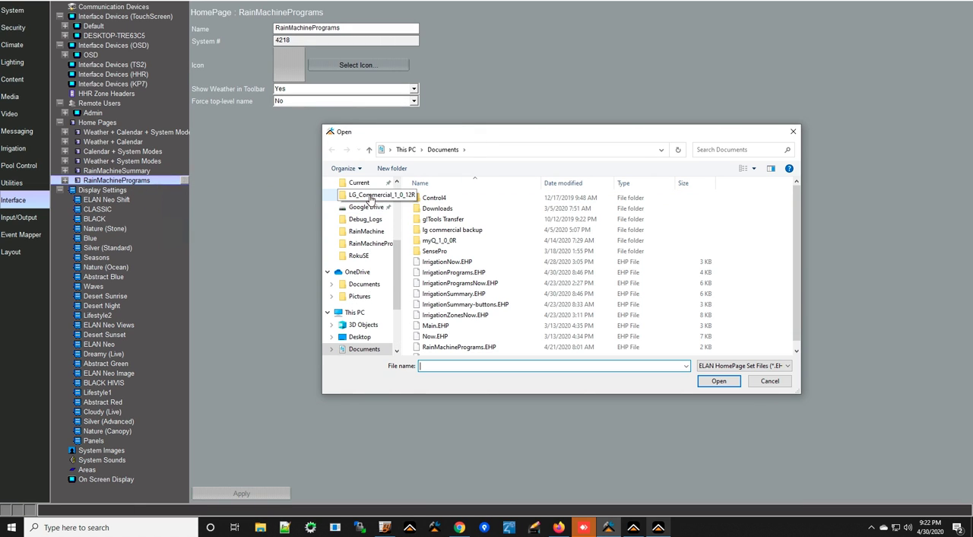
{"action": "scroll", "coordinate": [365, 259], "scroll_direction": "up", "scroll_amount": 6}
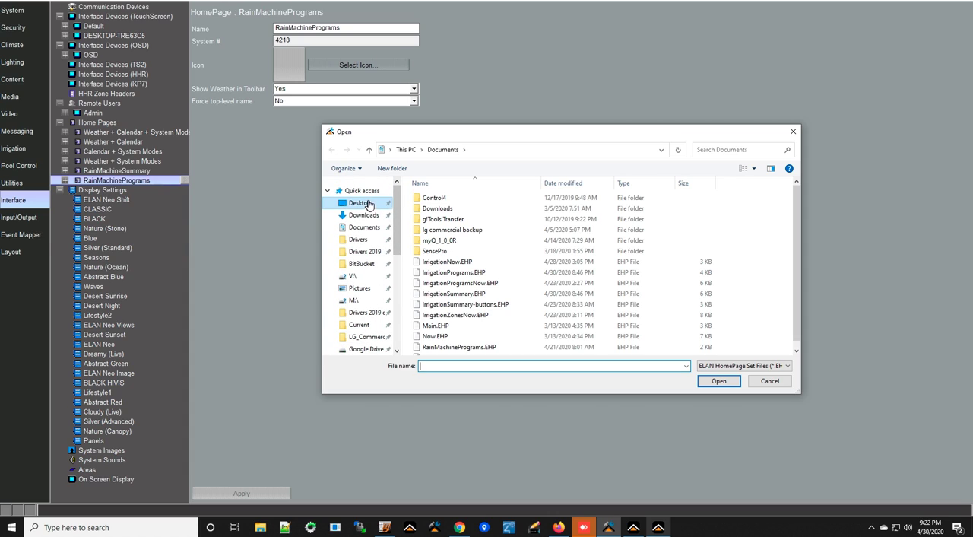
{"action": "left_click", "coordinate": [359, 202]}
{"action": "double_click", "coordinate": [442, 209]}
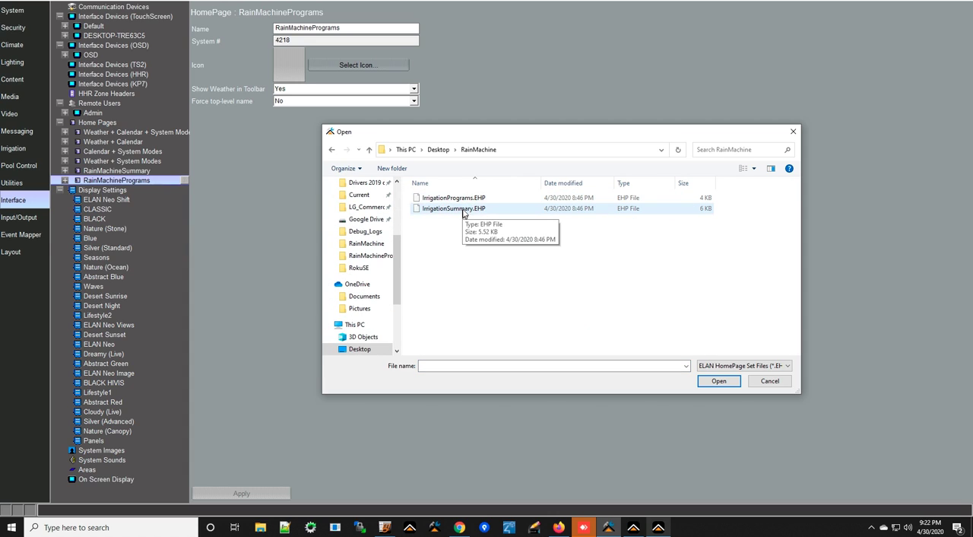
{"action": "left_click", "coordinate": [465, 199]}
{"action": "double_click", "coordinate": [465, 200]}
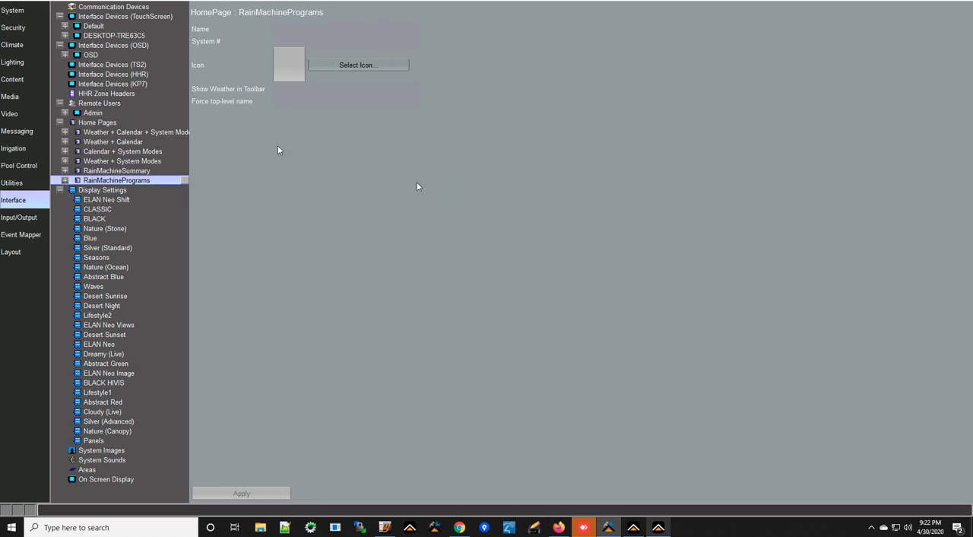
In the Large Format layout of RainMachinePrograms, connect the coming-up zone bar gauge to Rain Machine Input: comingUpZone.
{"action": "left_click", "coordinate": [64, 180]}
{"action": "left_click", "coordinate": [122, 191]}
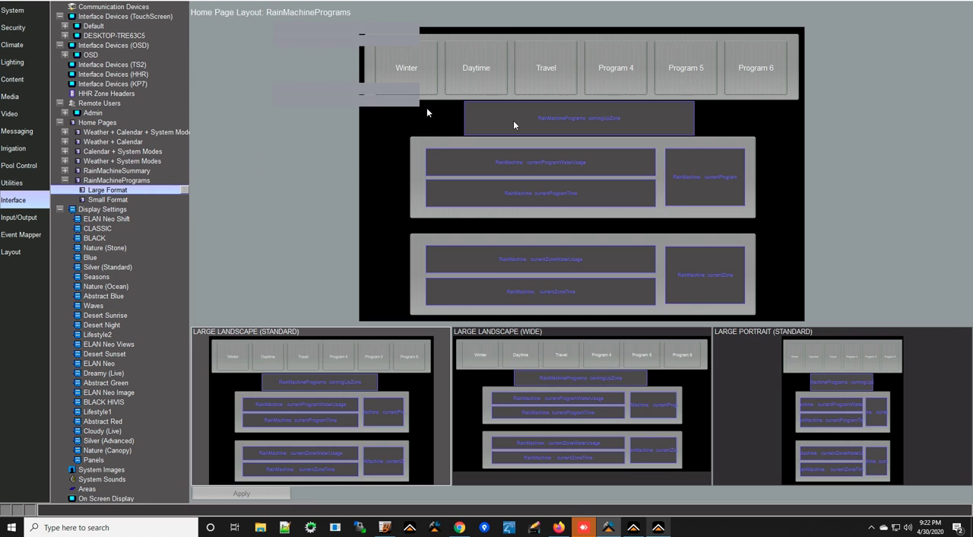
{"action": "left_click", "coordinate": [583, 121]}
{"action": "right_click", "coordinate": [583, 121]}
{"action": "left_click", "coordinate": [669, 120]}
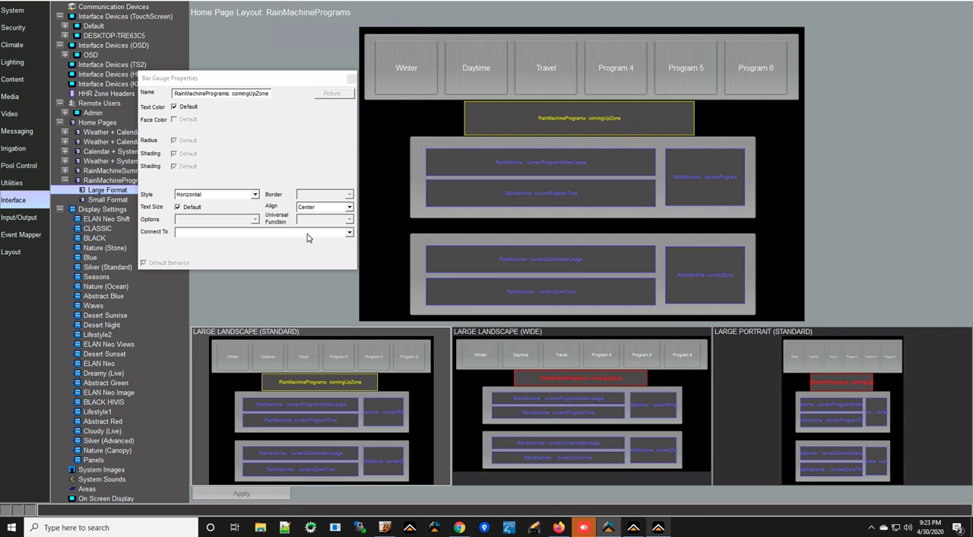
{"action": "left_click", "coordinate": [308, 236]}
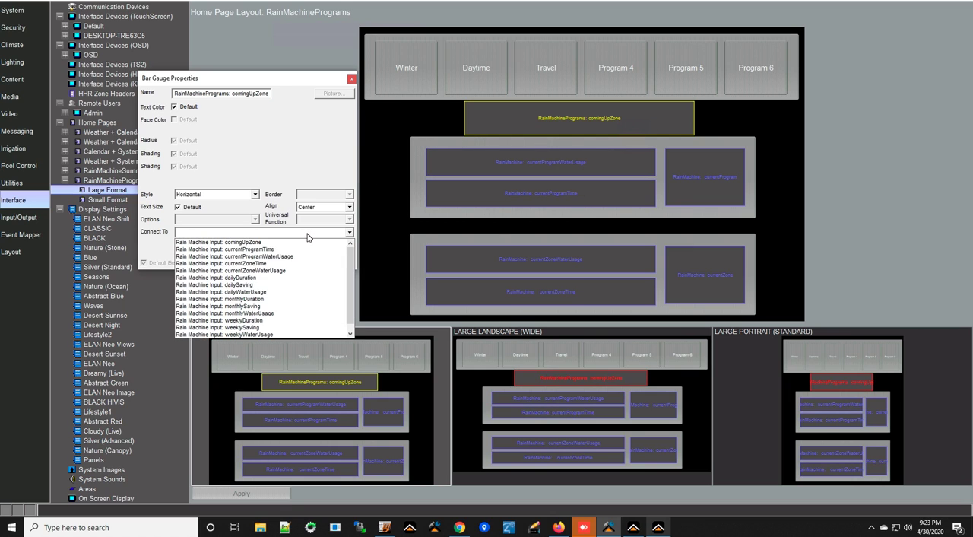
{"action": "left_click", "coordinate": [264, 242]}
Connect the program water usage and time bar gauges to the Rain Machine inputs currentProgramWaterUsage and currentProgramTime.
{"action": "left_click", "coordinate": [541, 162]}
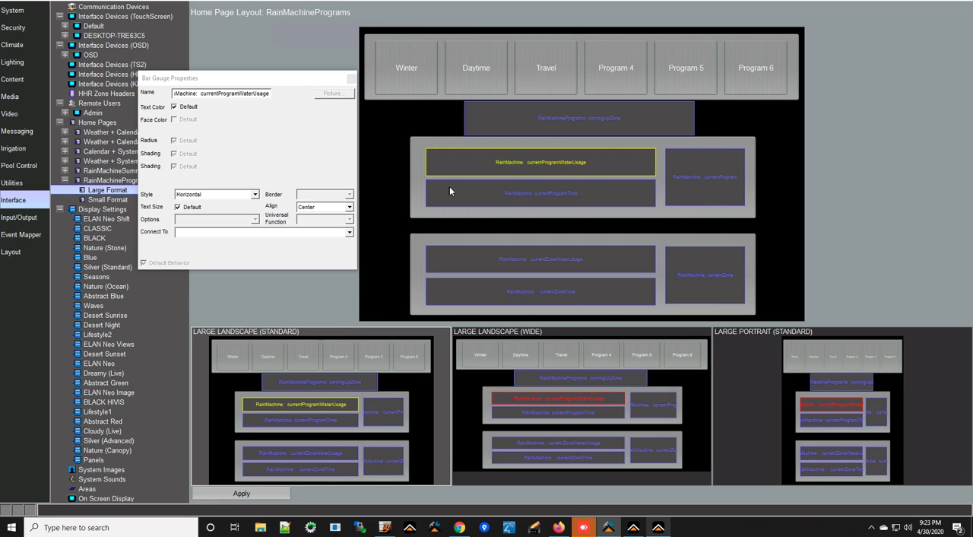
{"action": "left_click", "coordinate": [308, 234]}
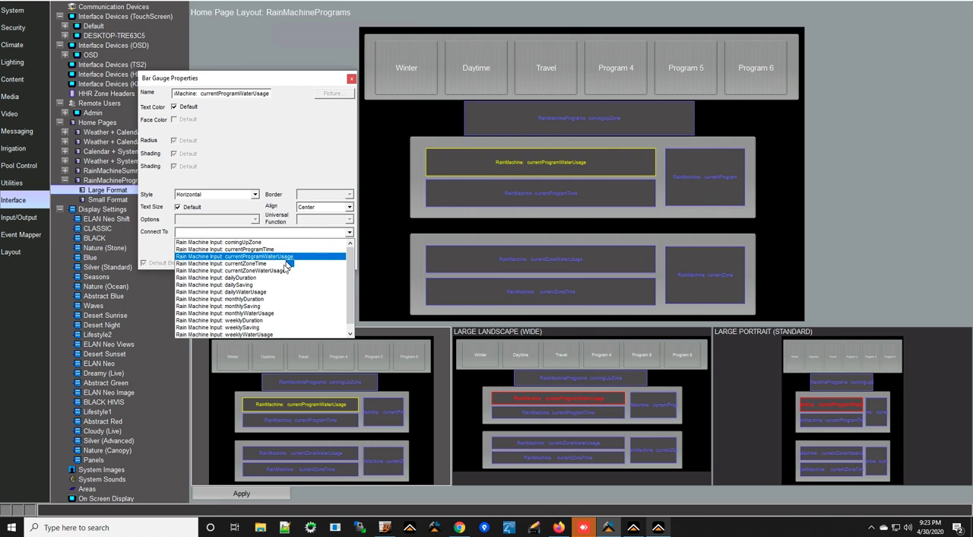
{"action": "left_click", "coordinate": [277, 257]}
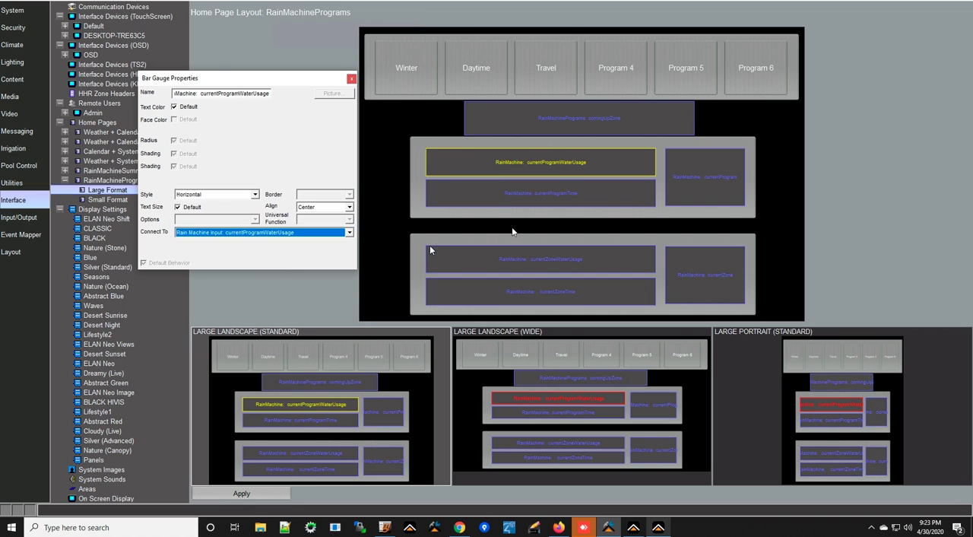
{"action": "left_click", "coordinate": [577, 191]}
{"action": "left_click", "coordinate": [312, 233]}
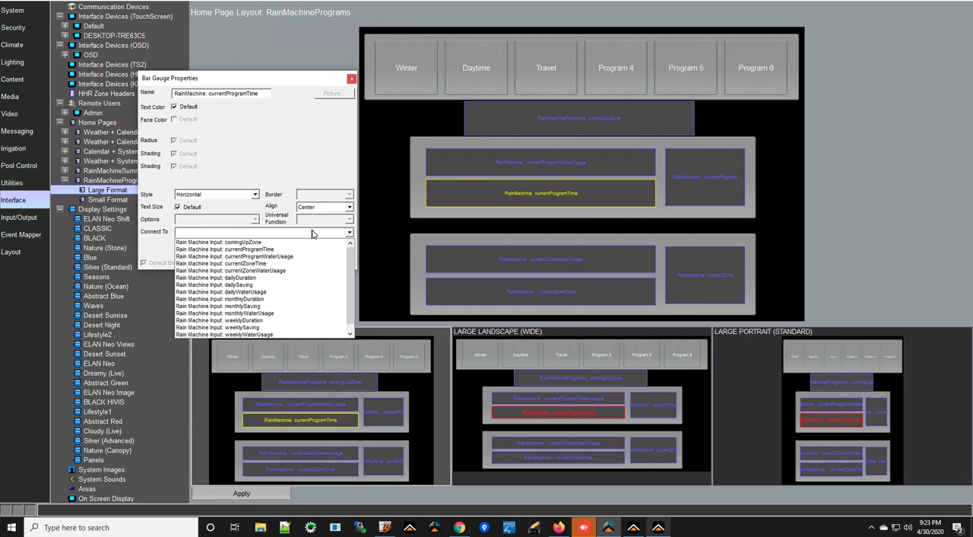
{"action": "left_click", "coordinate": [283, 250]}
Connect the current program feedback text to Rain Machine Input: currentProgram.
{"action": "left_click", "coordinate": [721, 183]}
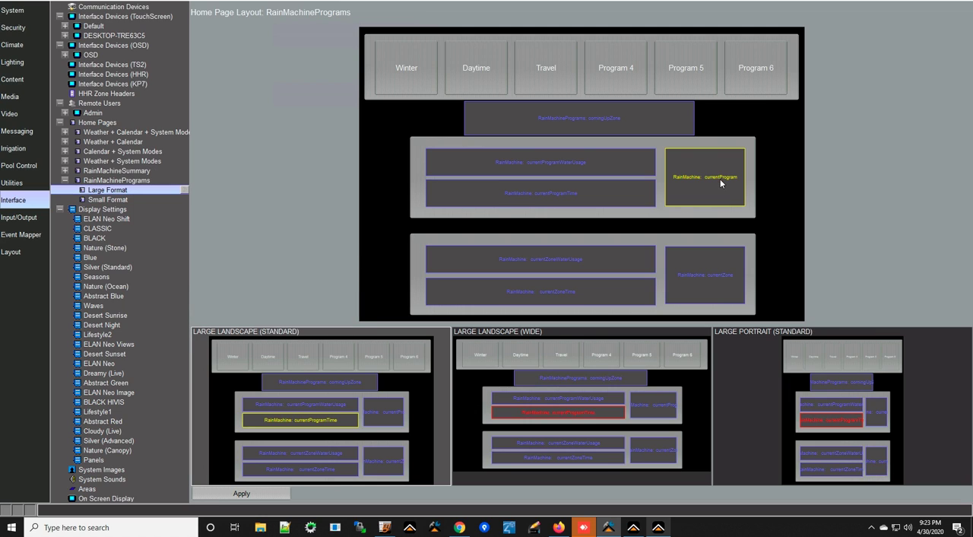
{"action": "left_click", "coordinate": [317, 235]}
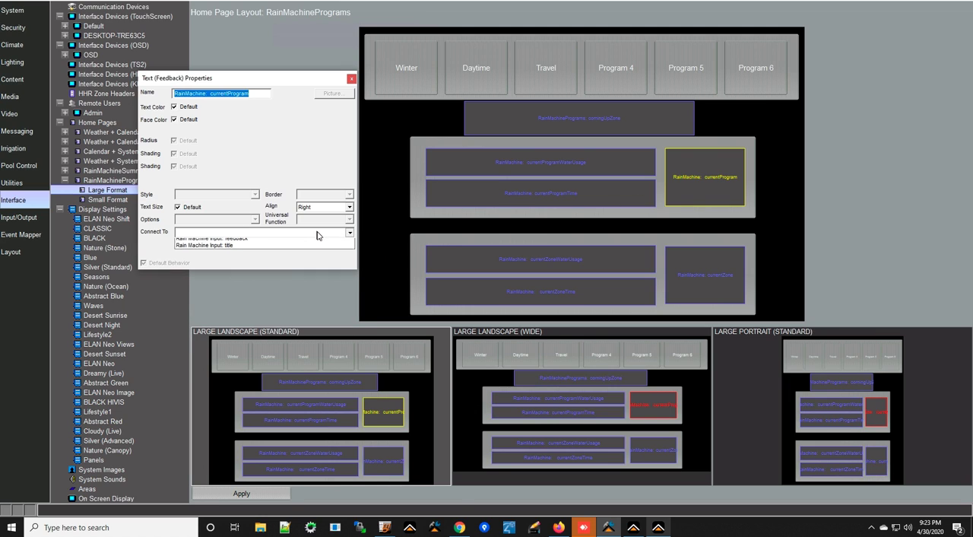
{"action": "left_click", "coordinate": [295, 248]}
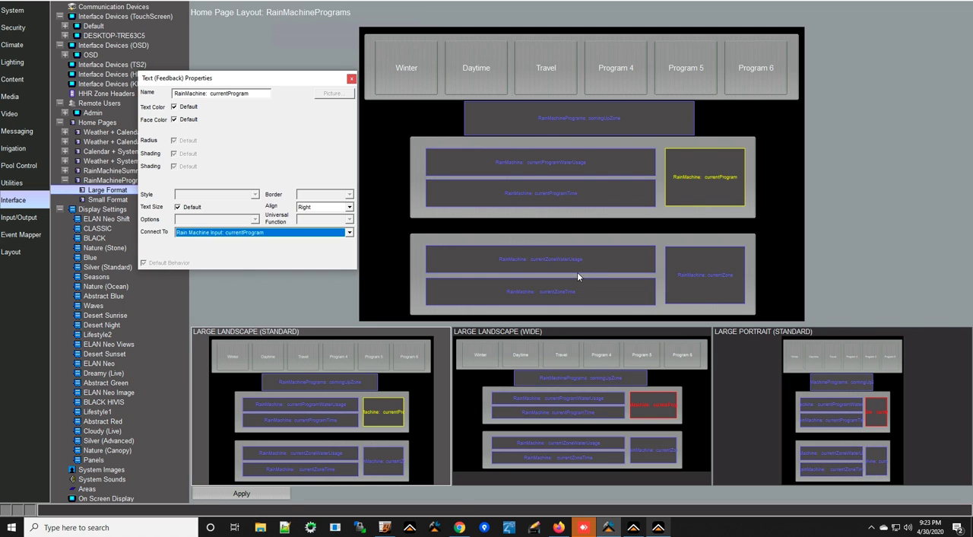
Connect the zone water usage and time bar gauges to the Rain Machine inputs currentZoneWaterUsage and currentZoneTime.
{"action": "left_click", "coordinate": [555, 260]}
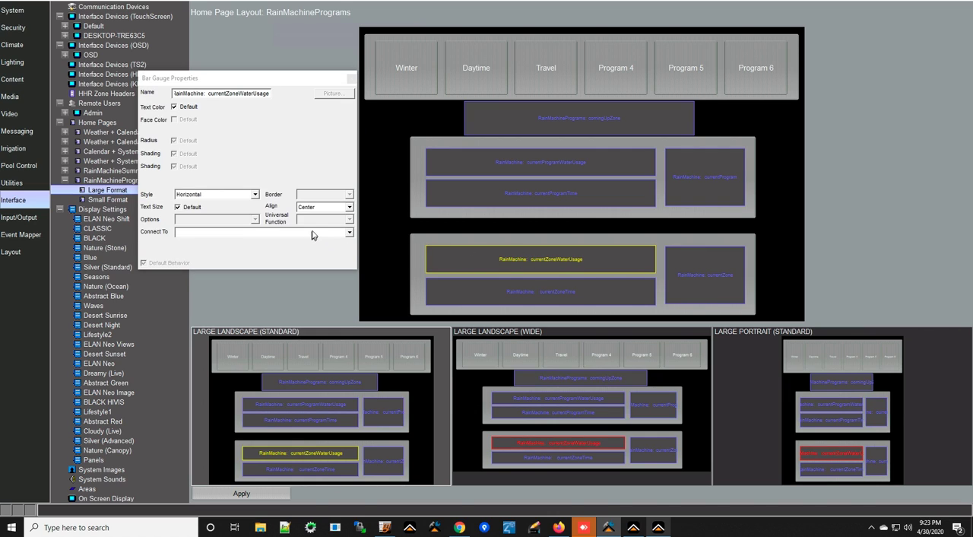
{"action": "left_click", "coordinate": [311, 235]}
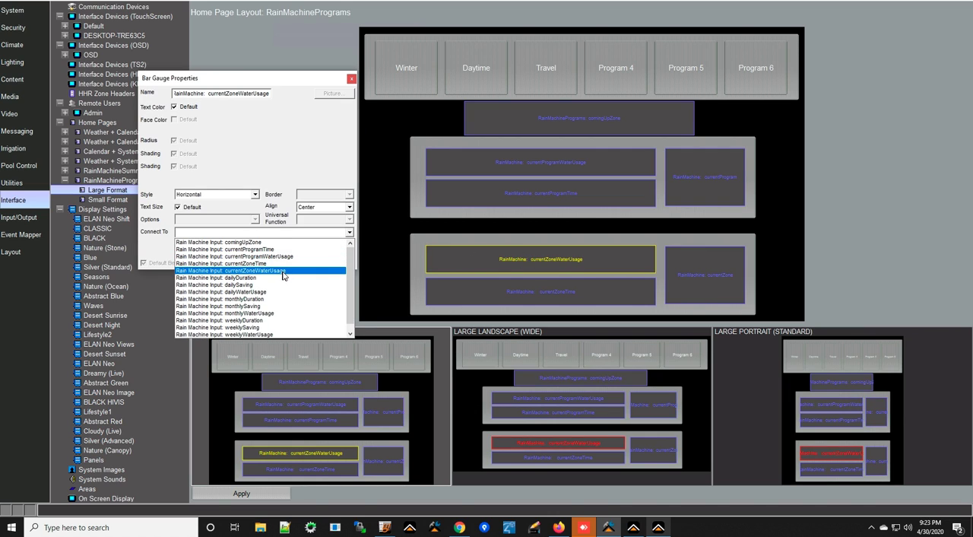
{"action": "left_click", "coordinate": [283, 272]}
{"action": "left_click", "coordinate": [552, 292]}
{"action": "left_click", "coordinate": [327, 234]}
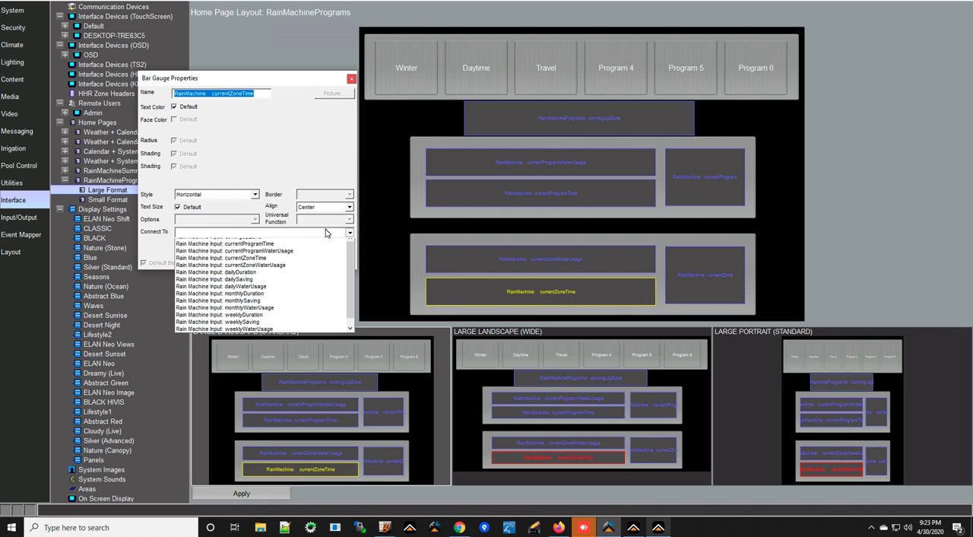
{"action": "left_click", "coordinate": [251, 264]}
Connect the current zone feedback text to Rain Machine Input: currentZone and apply the layout changes.
{"action": "left_click", "coordinate": [694, 280]}
{"action": "left_click", "coordinate": [693, 276]}
{"action": "left_click", "coordinate": [259, 232]}
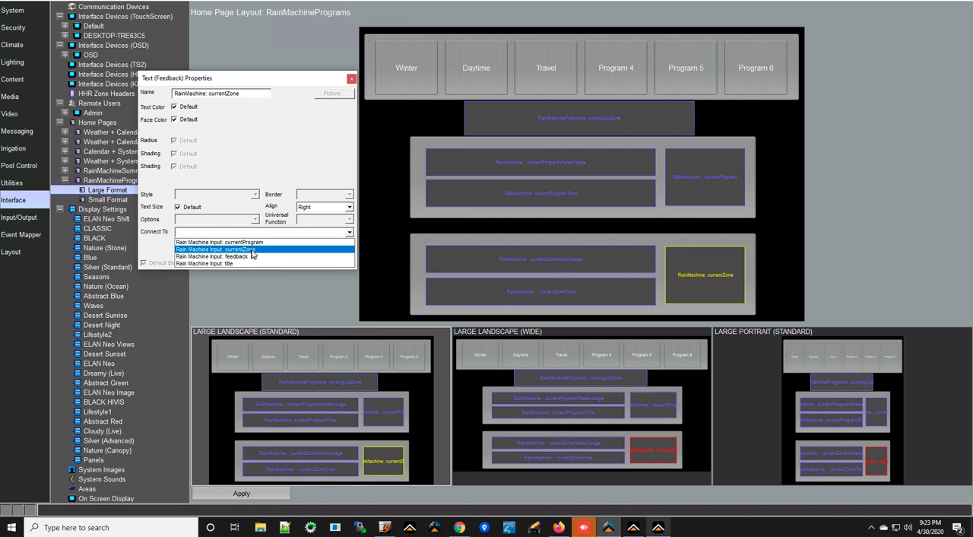
{"action": "left_click", "coordinate": [252, 250]}
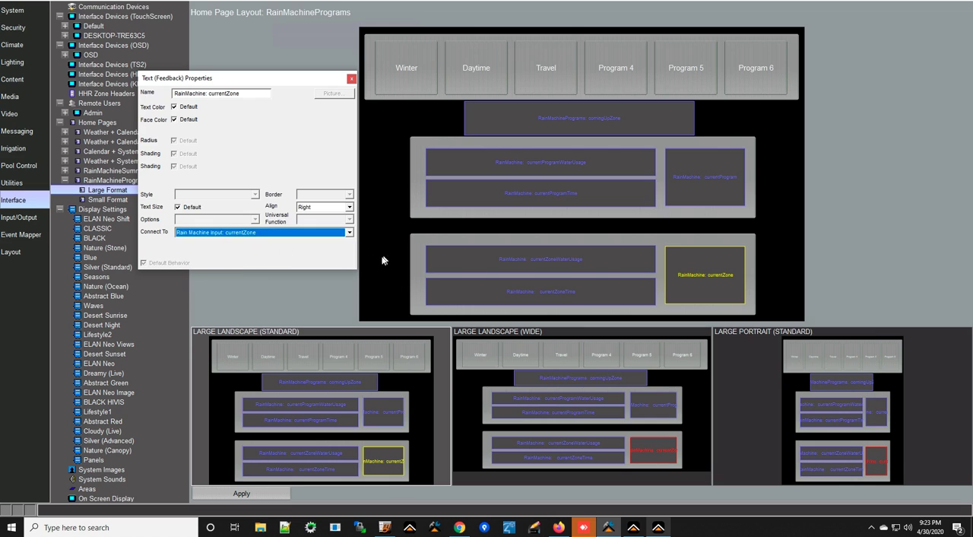
{"action": "left_click", "coordinate": [274, 498]}
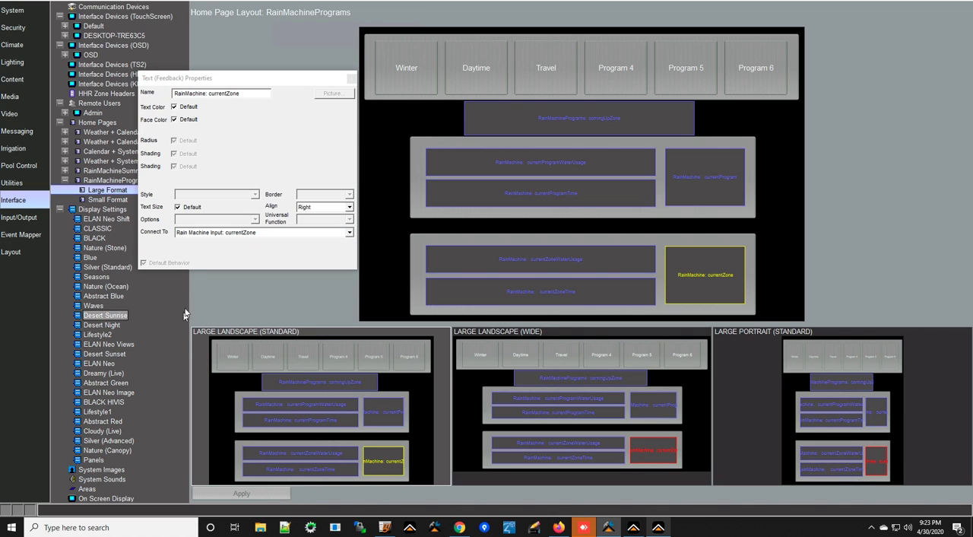
Copy the large-format layout of RainMachinePrograms to its Small Format layout.
{"action": "left_click", "coordinate": [114, 199]}
{"action": "right_click", "coordinate": [115, 199]}
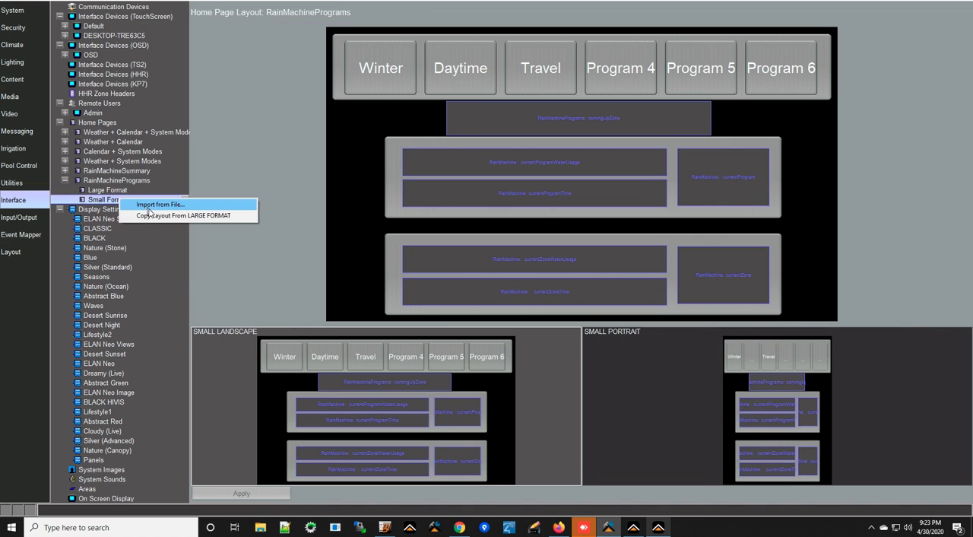
{"action": "left_click", "coordinate": [152, 215]}
{"action": "left_click", "coordinate": [508, 280]}
Add RainMachinePrograms to the selected pages of the DESKTOP-TRE63C5 touchscreen's Irrigation Programs page layout and apply it.
{"action": "left_click", "coordinate": [634, 530]}
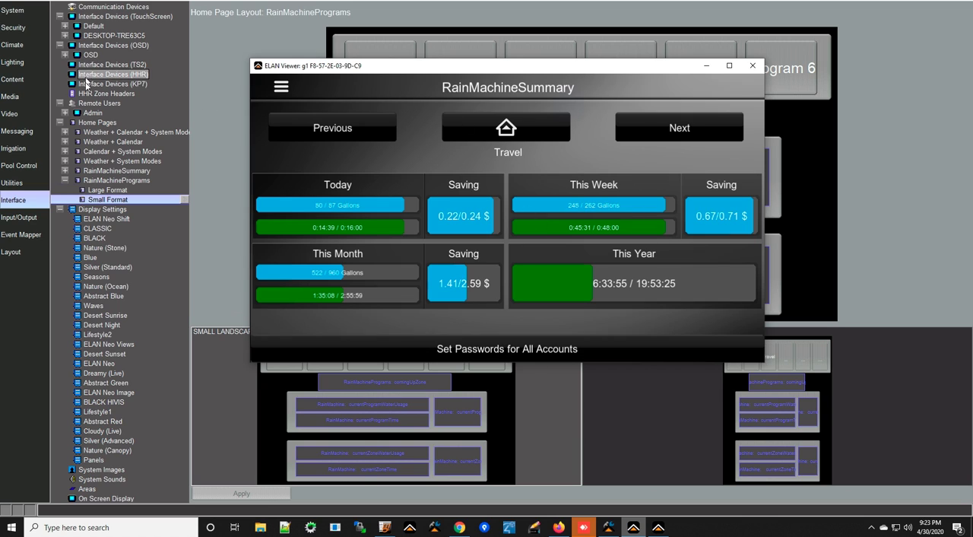
{"action": "left_click", "coordinate": [112, 35]}
{"action": "left_click", "coordinate": [64, 35]}
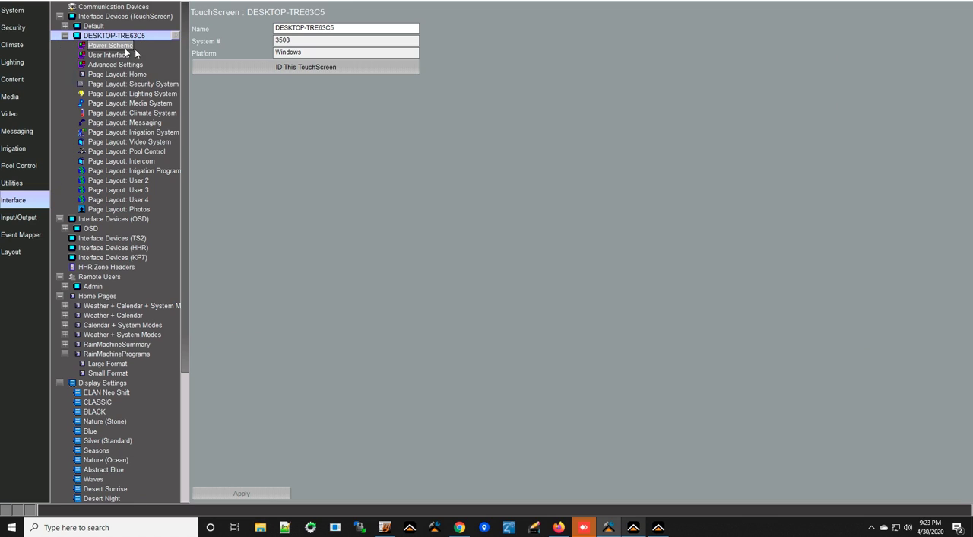
{"action": "left_click", "coordinate": [133, 171]}
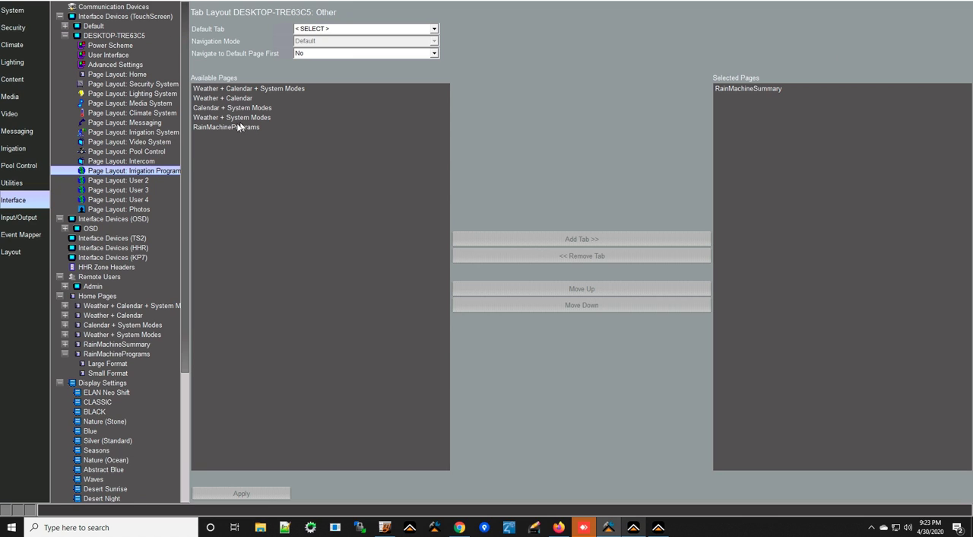
{"action": "left_click", "coordinate": [240, 127]}
{"action": "left_click", "coordinate": [586, 239]}
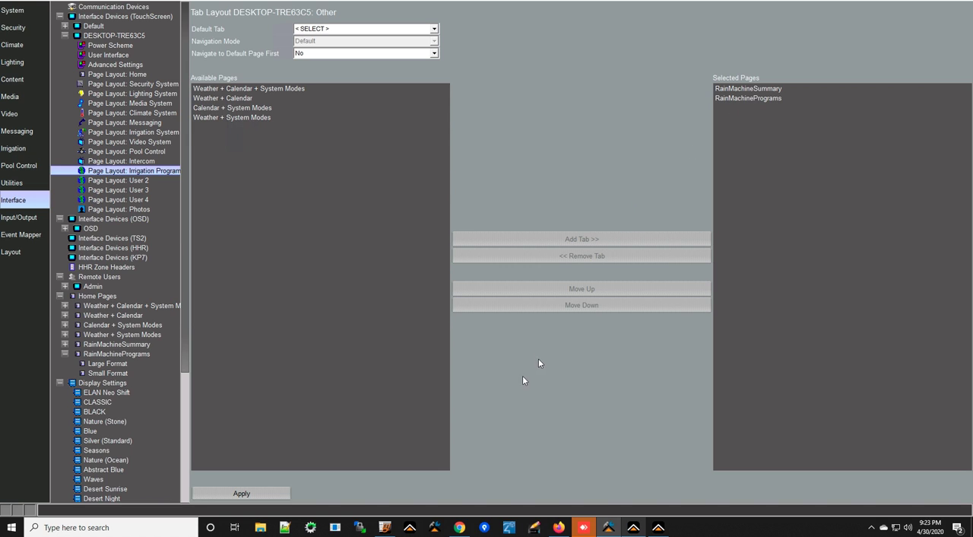
{"action": "left_click", "coordinate": [277, 494]}
Preview the irrigation programs page in the ELAN Viewer and try the Winter program button.
{"action": "left_click", "coordinate": [587, 88]}
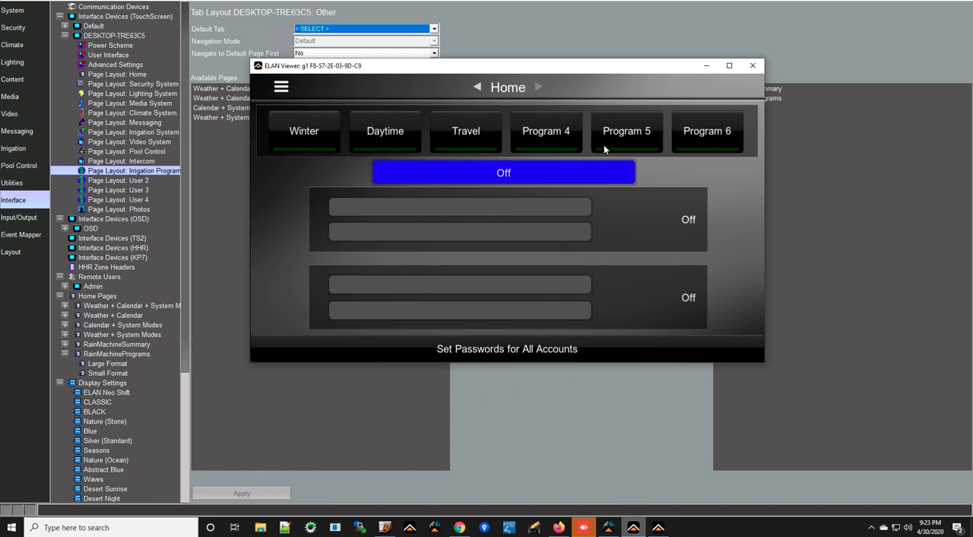
{"action": "left_click", "coordinate": [305, 137]}
Show the properties of the Winter toggle button in the RainMachinePrograms Large Format layout and select its name.
{"action": "left_click", "coordinate": [120, 364]}
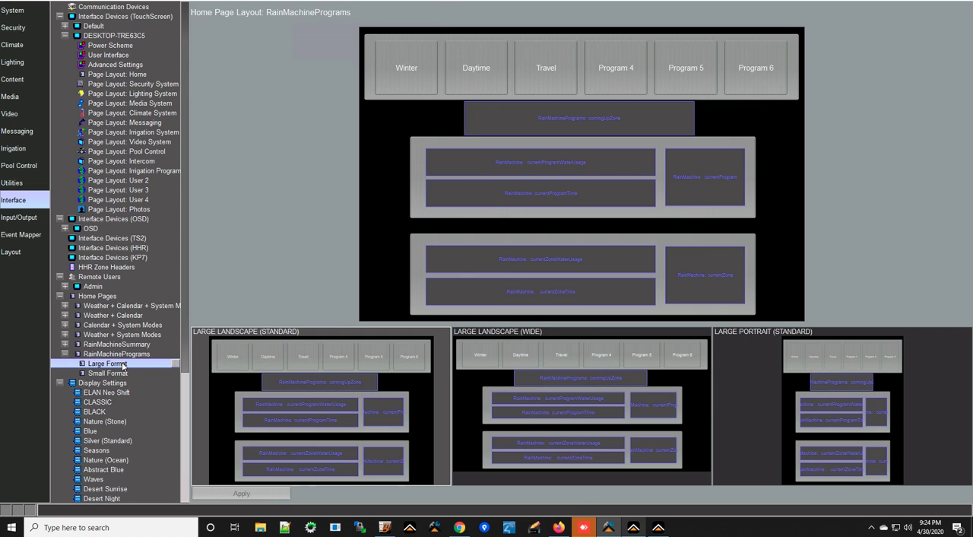
{"action": "double_click", "coordinate": [417, 65]}
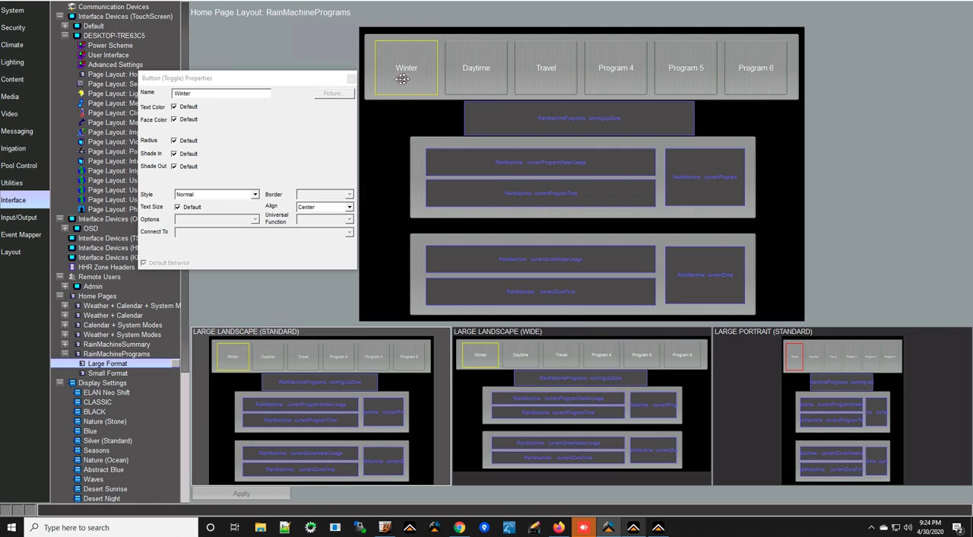
{"action": "double_click", "coordinate": [220, 91]}
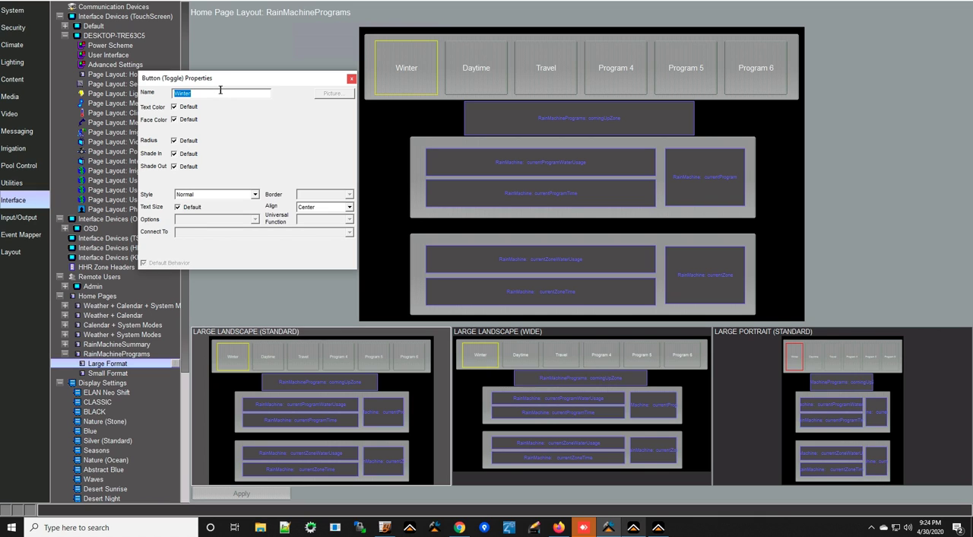
Switch to Chrome and check the irrigation programs listed in the RainMachine web application.
{"action": "left_click", "coordinate": [460, 527]}
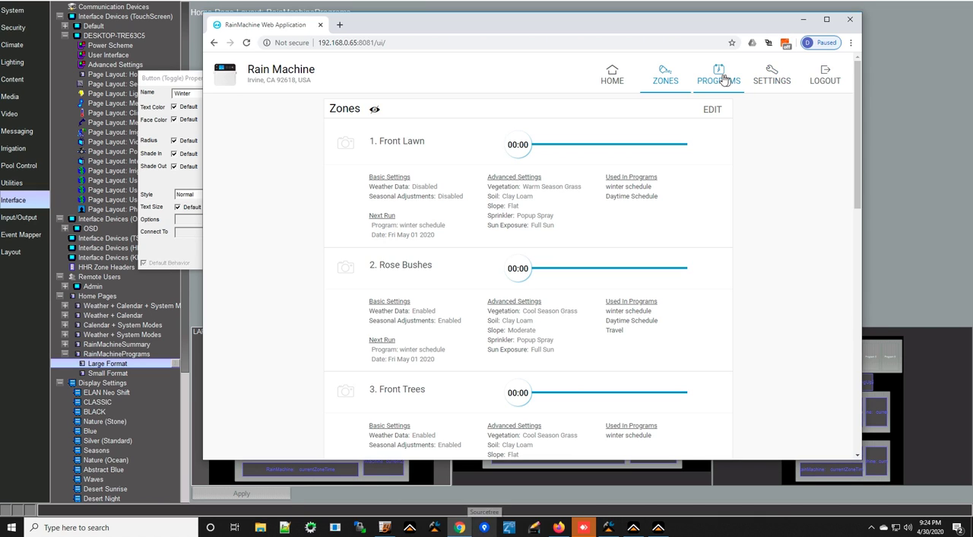
{"action": "left_click", "coordinate": [722, 80]}
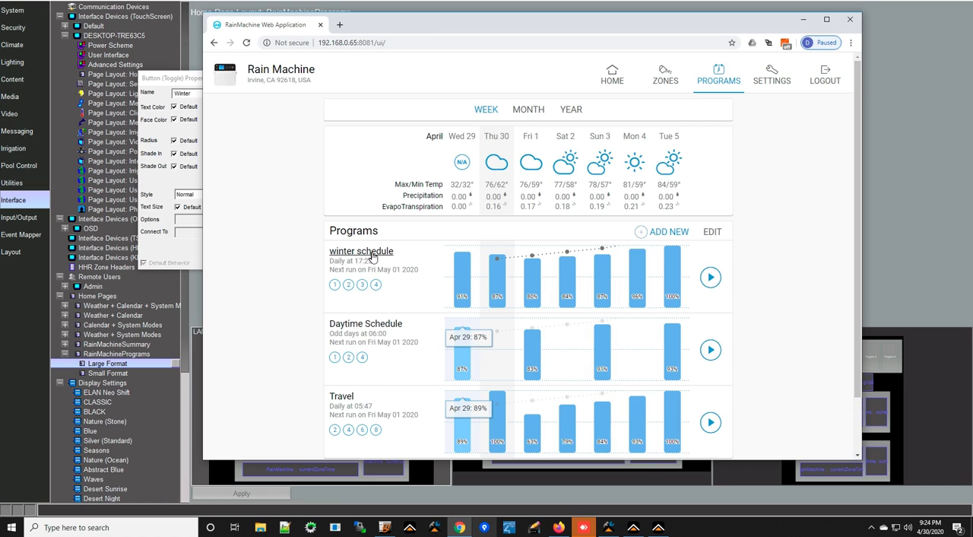
{"action": "left_click", "coordinate": [804, 19]}
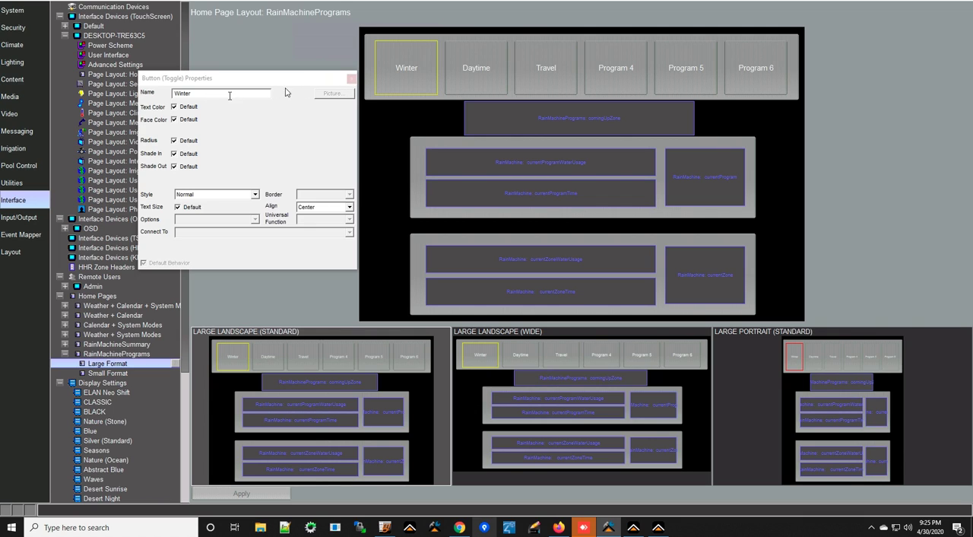
Create an event map for the Winter button's Toggle Button On event, named RainMachineInput Winter:Toggle Button On.
{"action": "left_click", "coordinate": [351, 78]}
{"action": "right_click", "coordinate": [402, 66]}
{"action": "mouse_move", "coordinate": [362, 126]}
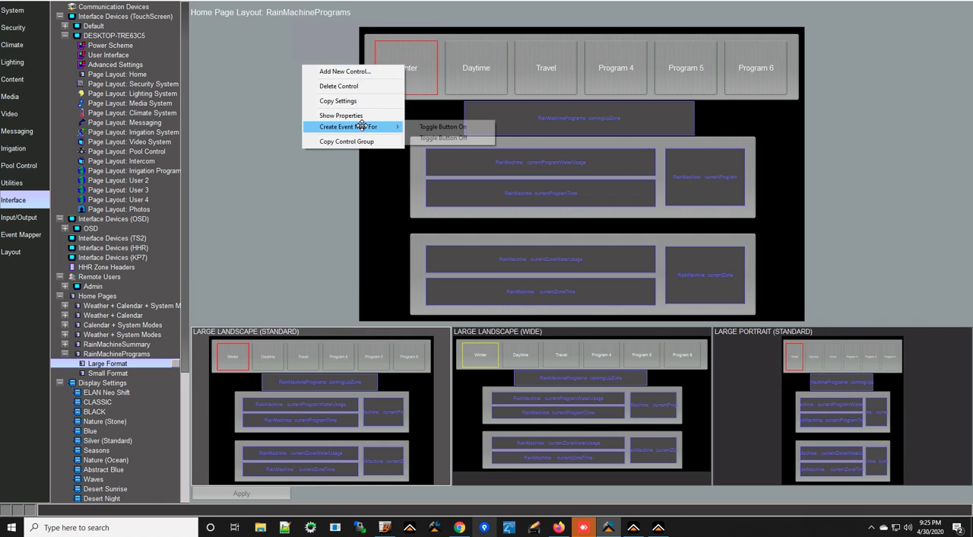
{"action": "left_click", "coordinate": [445, 126]}
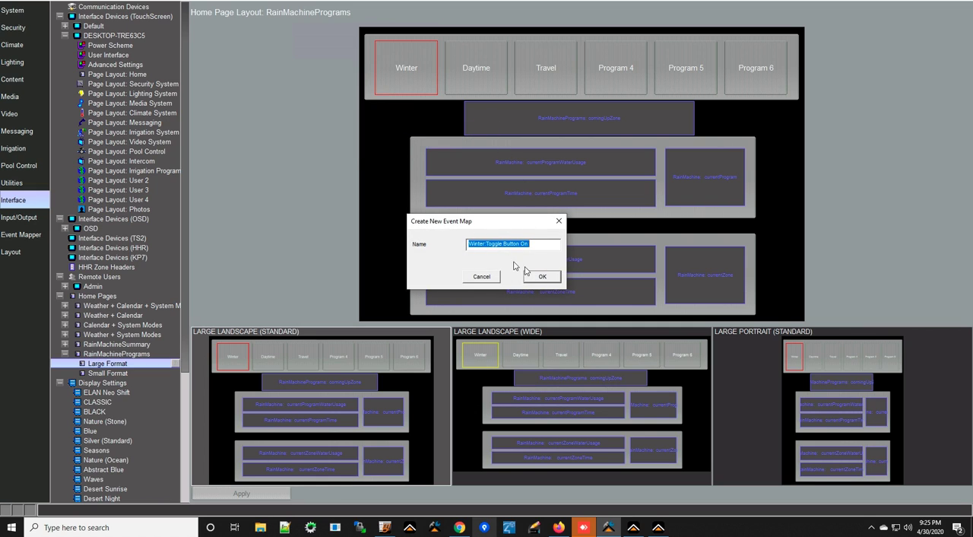
{"action": "left_click", "coordinate": [469, 245]}
{"action": "type", "text": "RainMachineInput"}
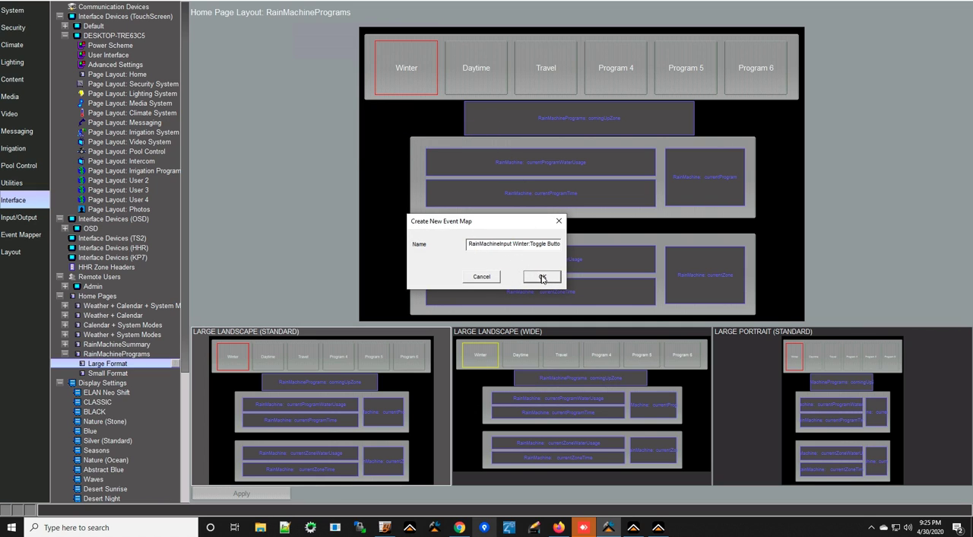
{"action": "left_click", "coordinate": [543, 276]}
Add the Rain Machine Input command Execute Function with option startProgram1 to the Winter Toggle Button On event map and close it.
{"action": "left_click", "coordinate": [645, 296]}
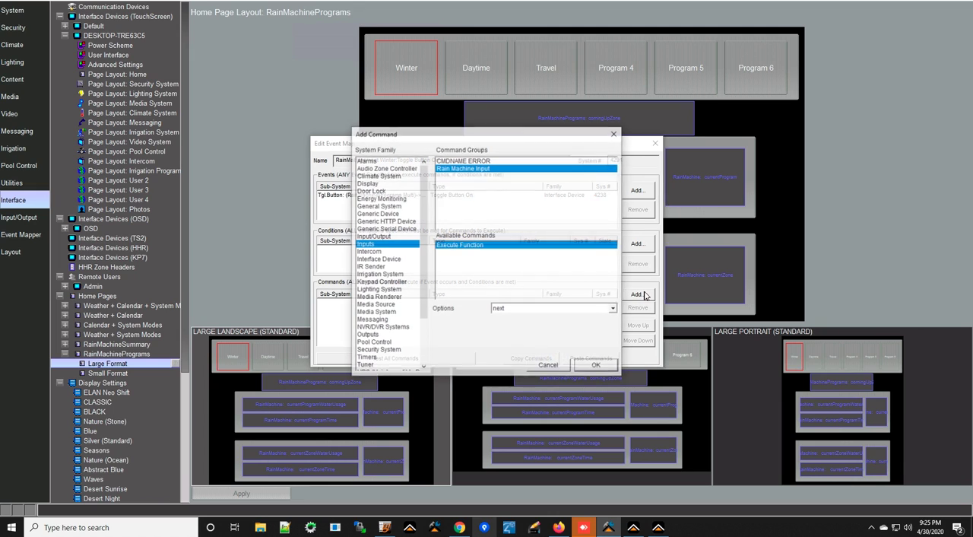
{"action": "left_click", "coordinate": [567, 310]}
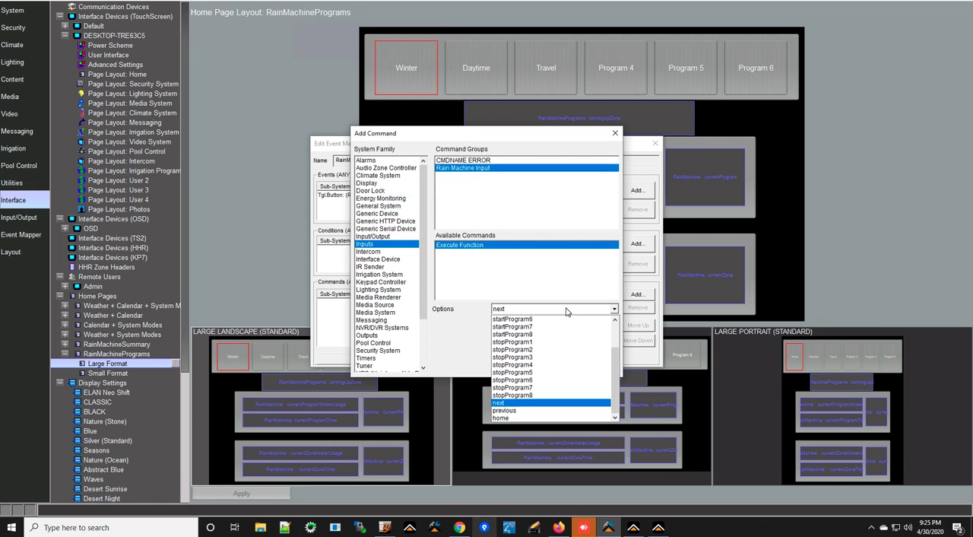
{"action": "left_click", "coordinate": [390, 247]}
{"action": "left_click", "coordinate": [482, 170]}
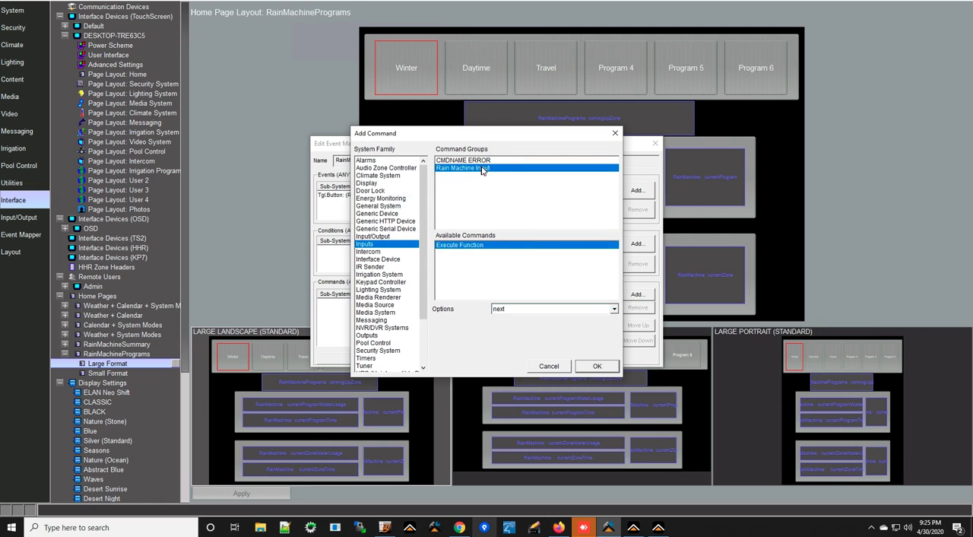
{"action": "left_click", "coordinate": [475, 245]}
{"action": "left_click", "coordinate": [594, 310]}
{"action": "left_click", "coordinate": [563, 320]}
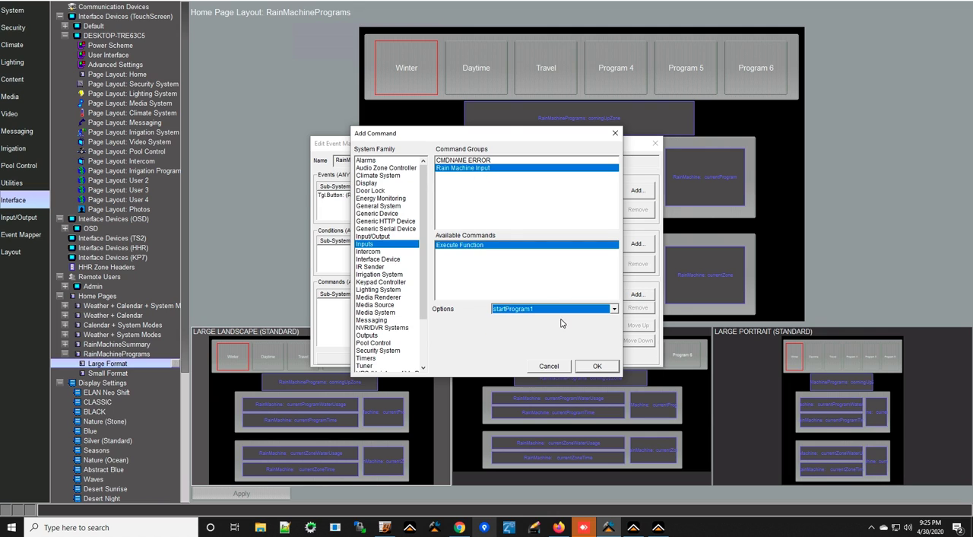
{"action": "left_click", "coordinate": [595, 366]}
{"action": "left_click", "coordinate": [655, 143]}
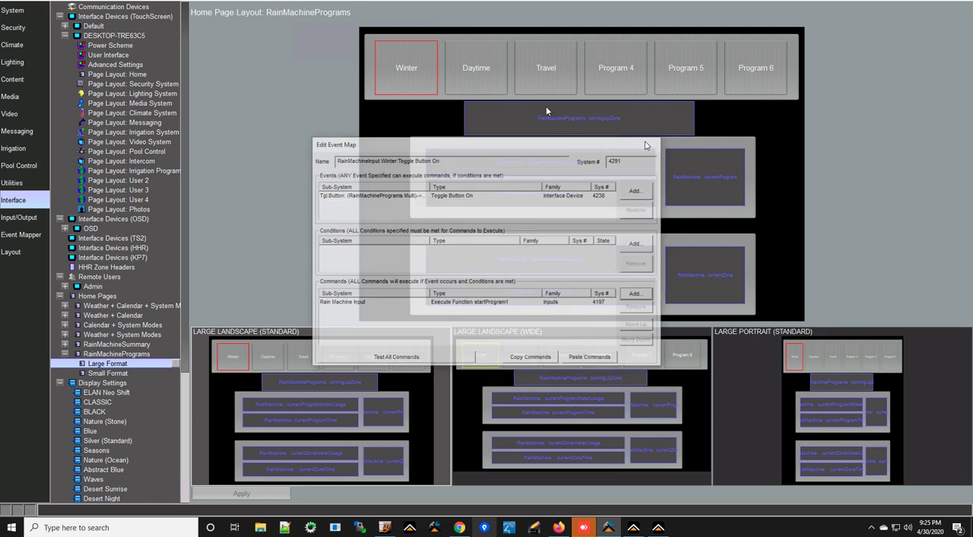
Create an event map for the Winter button's Toggle Button Off event, prefixing its name with RainMachineInput.
{"action": "right_click", "coordinate": [415, 58]}
{"action": "mouse_move", "coordinate": [392, 132]}
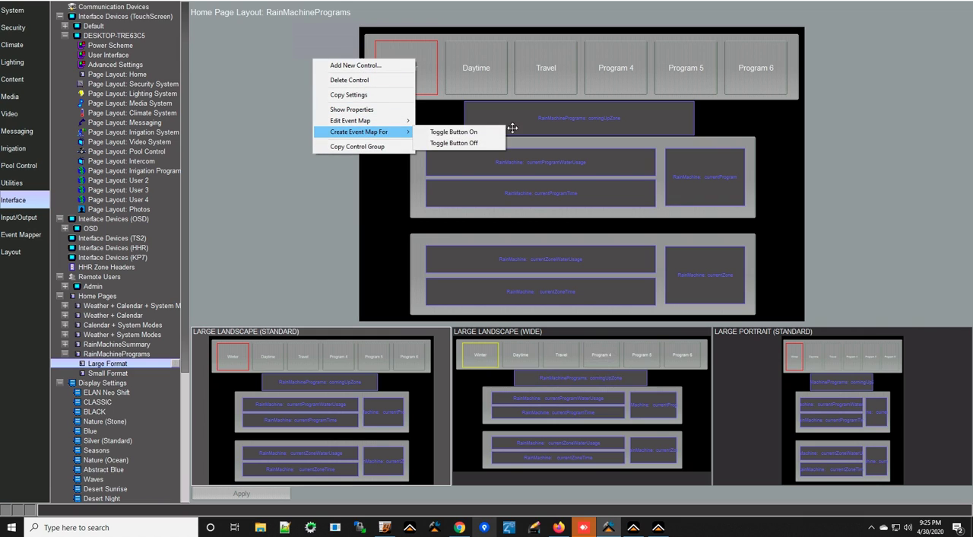
{"action": "left_click", "coordinate": [480, 141]}
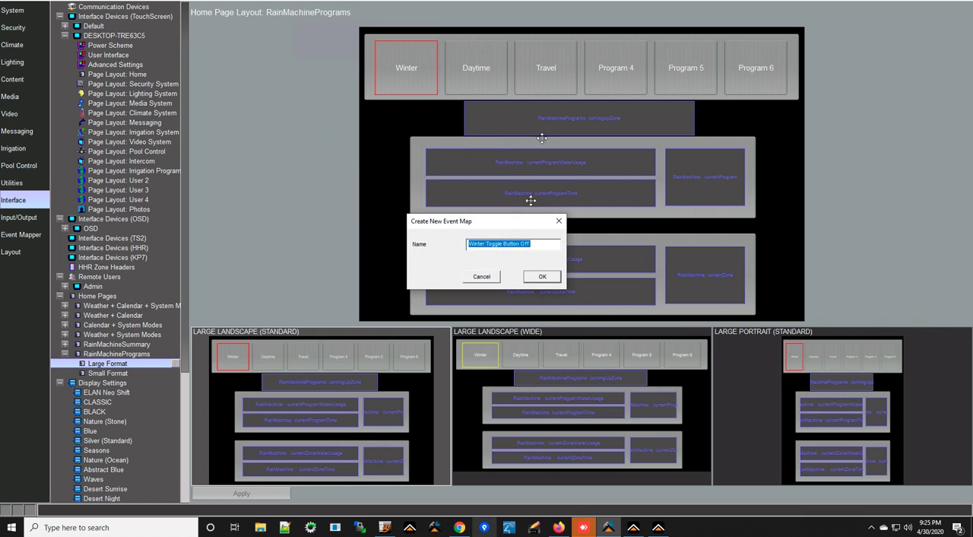
{"action": "left_click", "coordinate": [466, 245]}
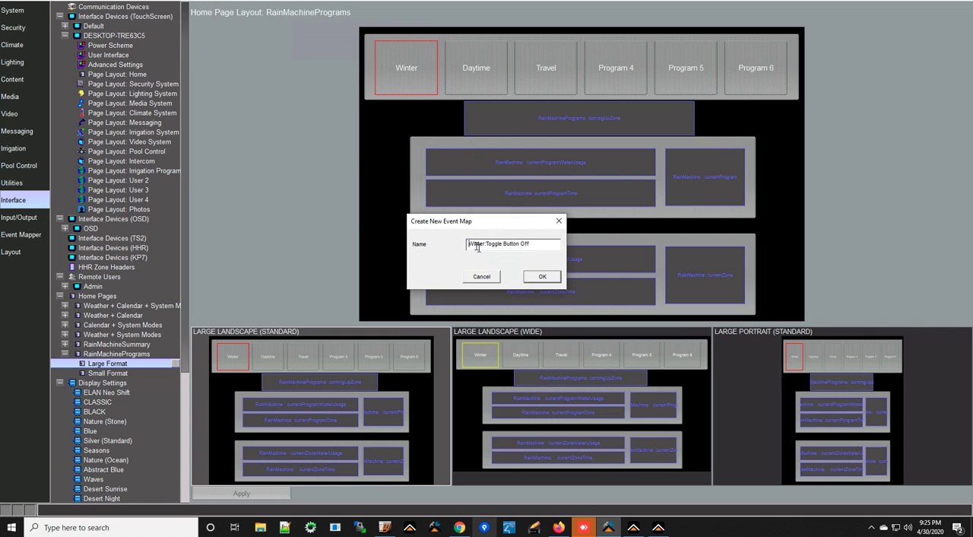
{"action": "type", "text": "RainMachineInput"}
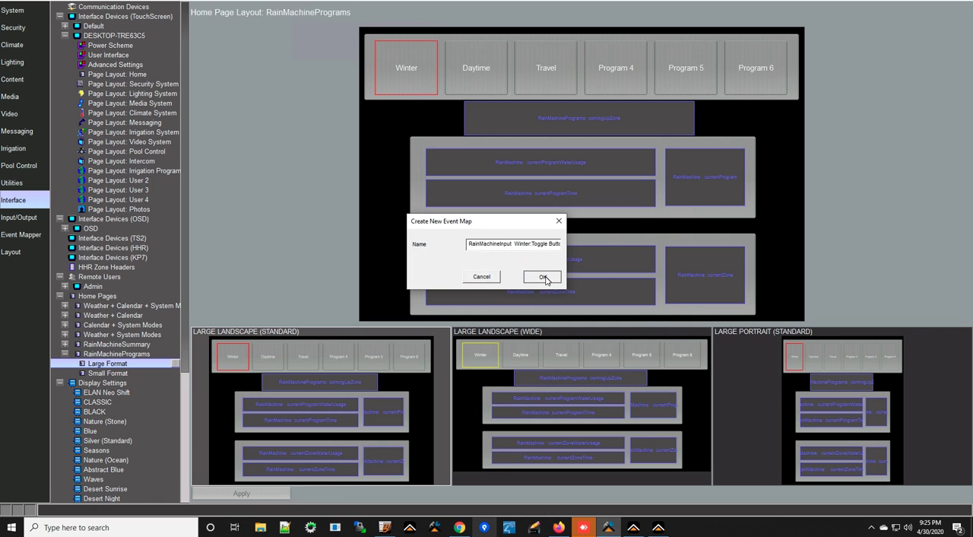
{"action": "left_click", "coordinate": [549, 280]}
Add the Rain Machine Input command Execute Function with option stopProgram1 to the Winter Toggle Button Off event map and close it.
{"action": "left_click", "coordinate": [637, 294]}
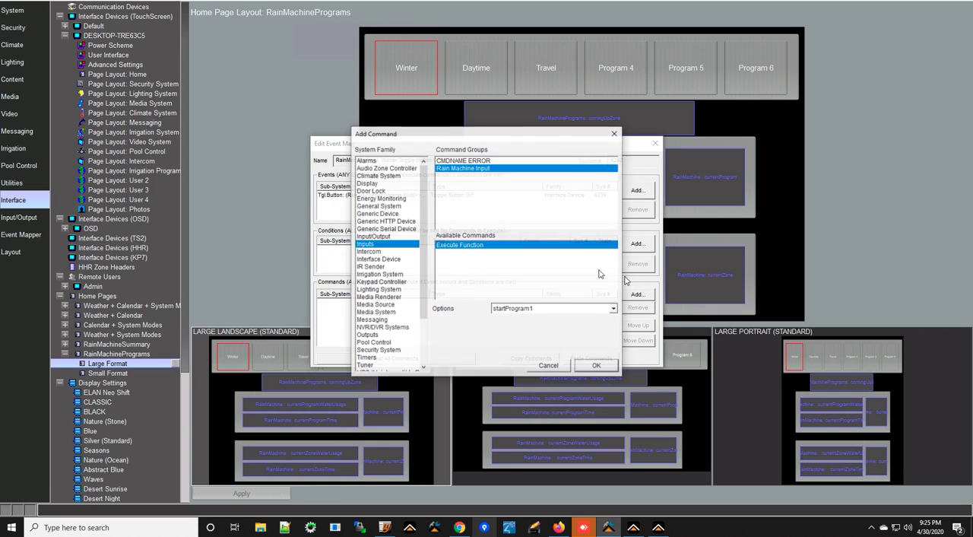
{"action": "left_click", "coordinate": [562, 308]}
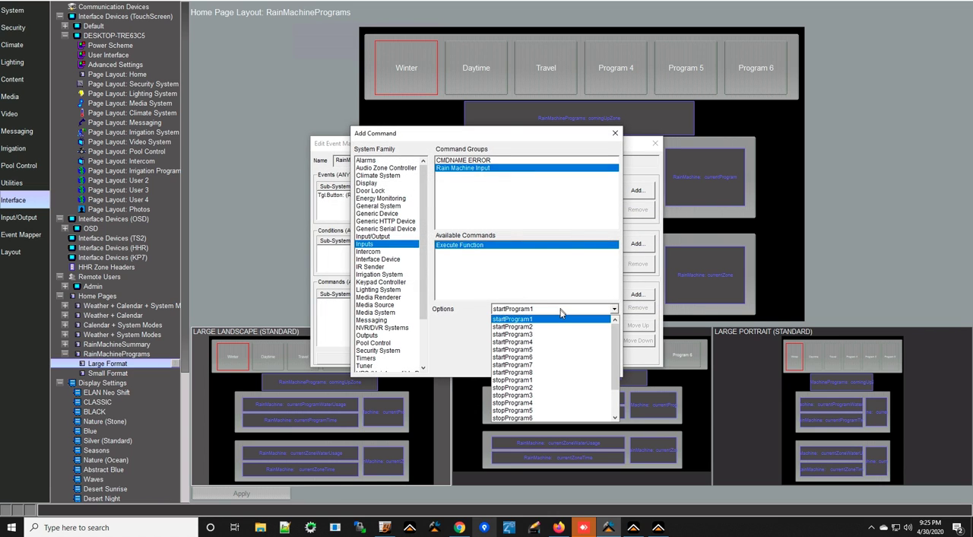
{"action": "left_click", "coordinate": [532, 380]}
{"action": "left_click", "coordinate": [595, 361]}
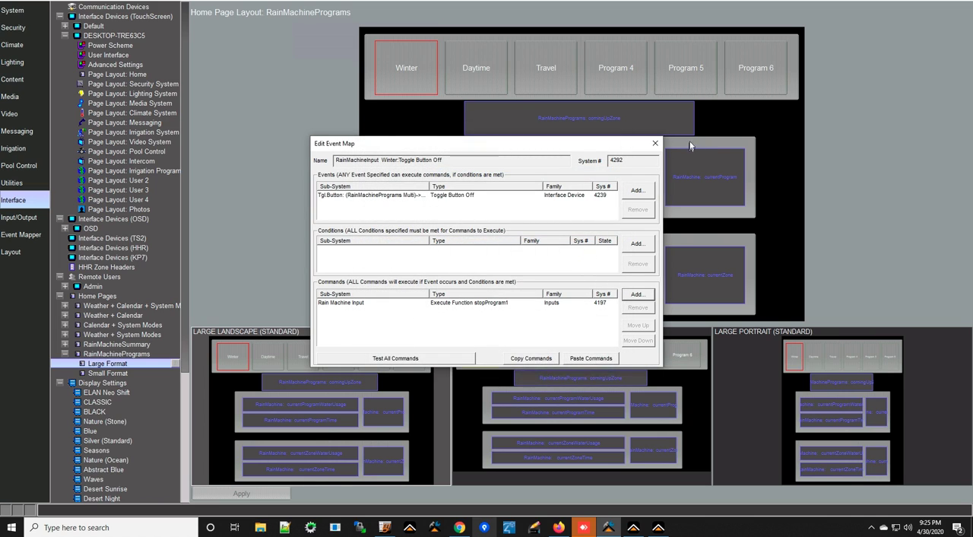
{"action": "left_click", "coordinate": [655, 145]}
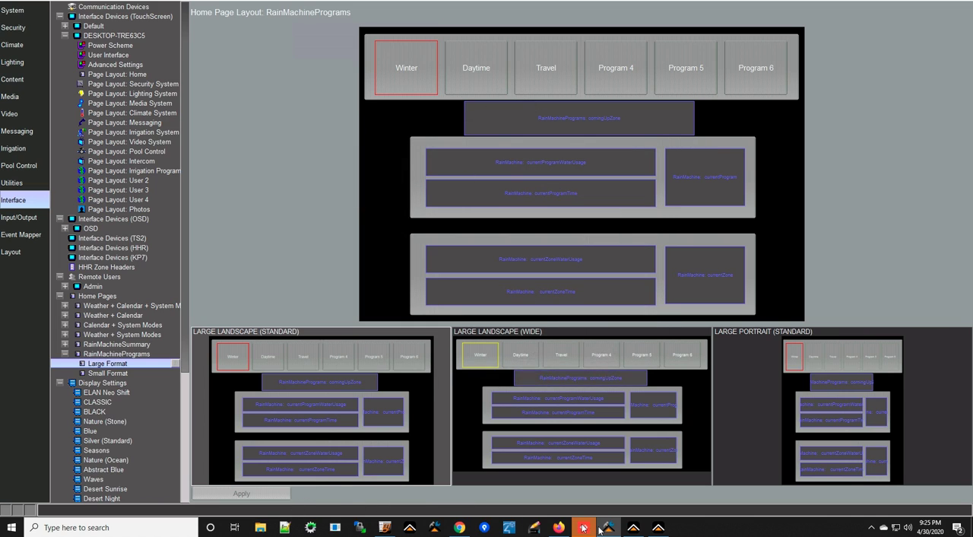
Switch to the ELAN Viewer and test the Winter program button by turning it on and off again.
{"action": "left_click", "coordinate": [632, 529]}
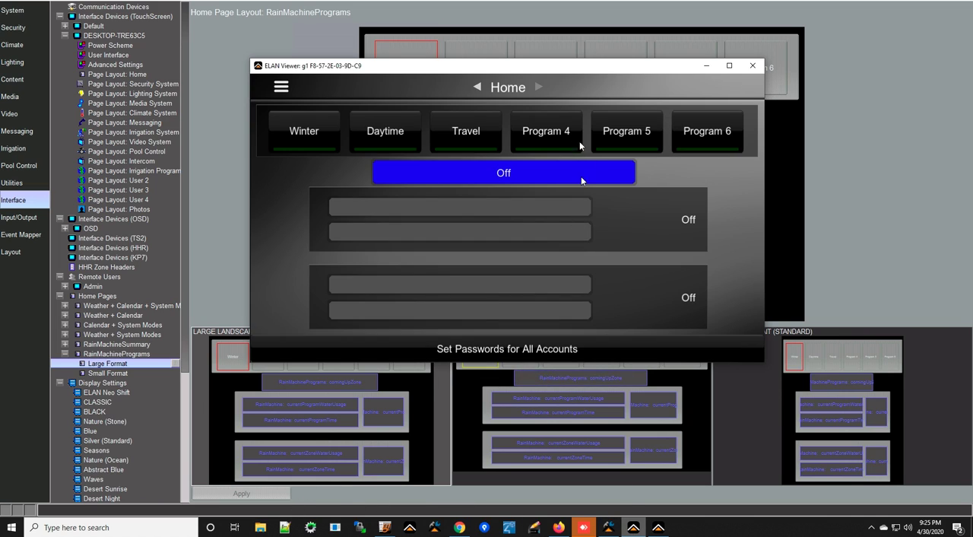
{"action": "left_click", "coordinate": [303, 125]}
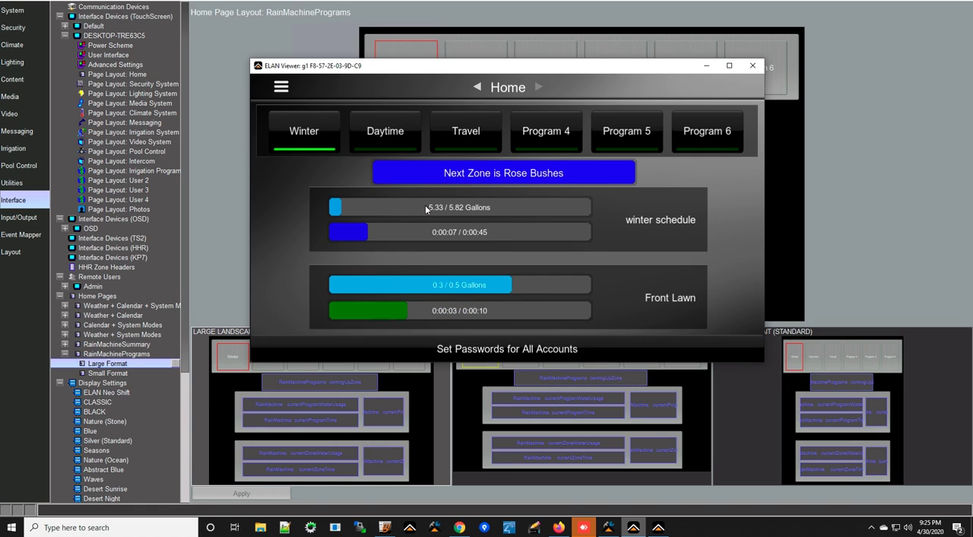
{"action": "left_click", "coordinate": [308, 135]}
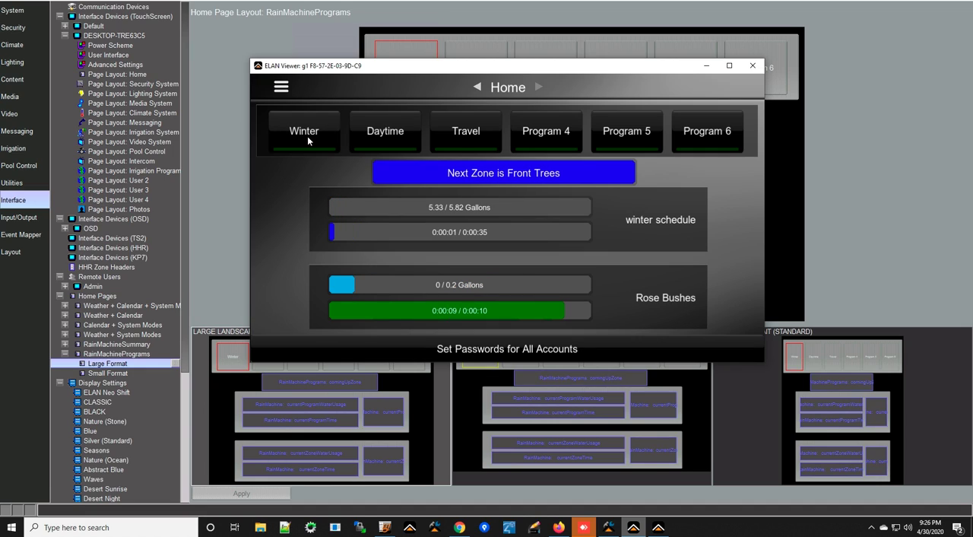
View the RainMachineSummary home page and advance its statistics to the winter schedule.
{"action": "left_click", "coordinate": [476, 87]}
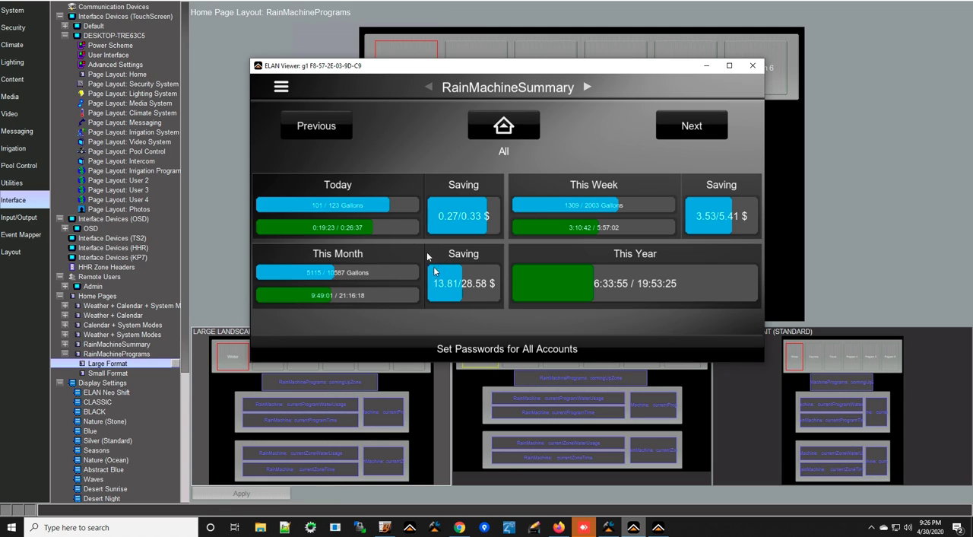
{"action": "left_click", "coordinate": [700, 131]}
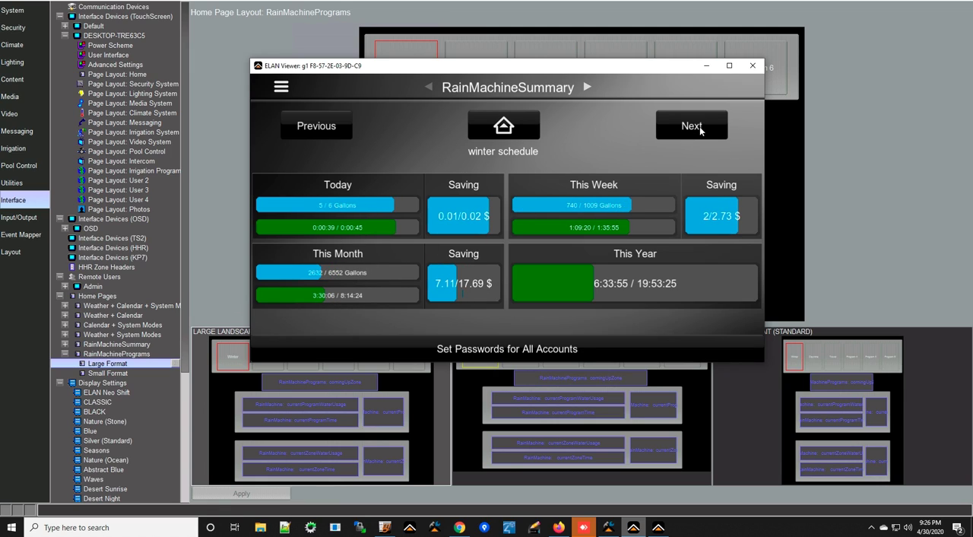